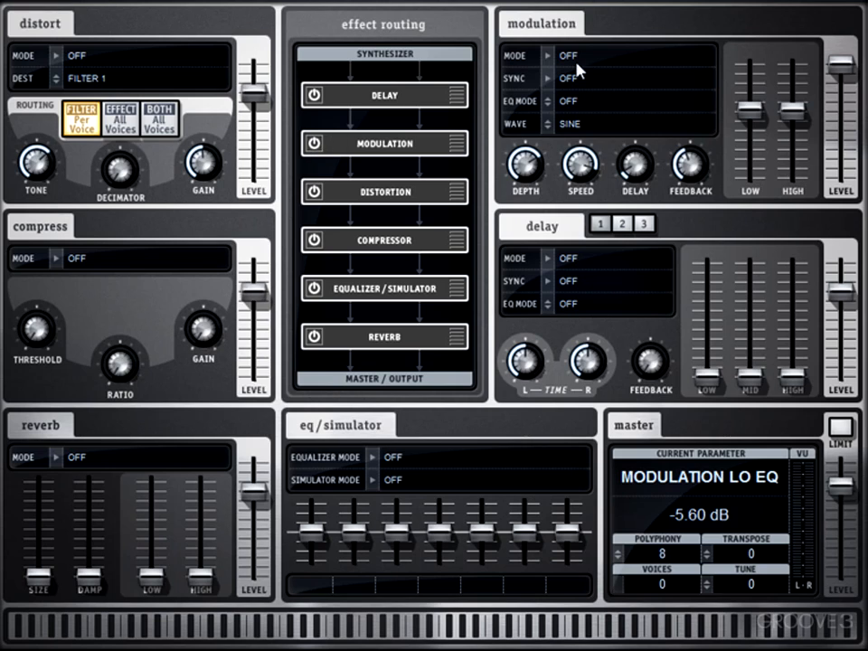
Set the modulation effect's mode to Stereo Chorus, look through the sync divisions and keep sync Off.
left_click(548, 56)
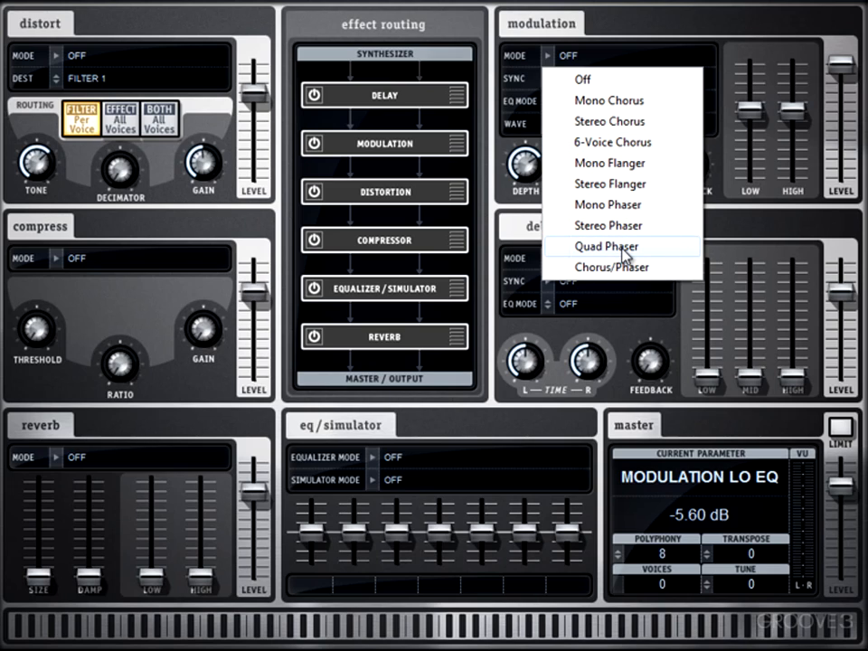
left_click(601, 123)
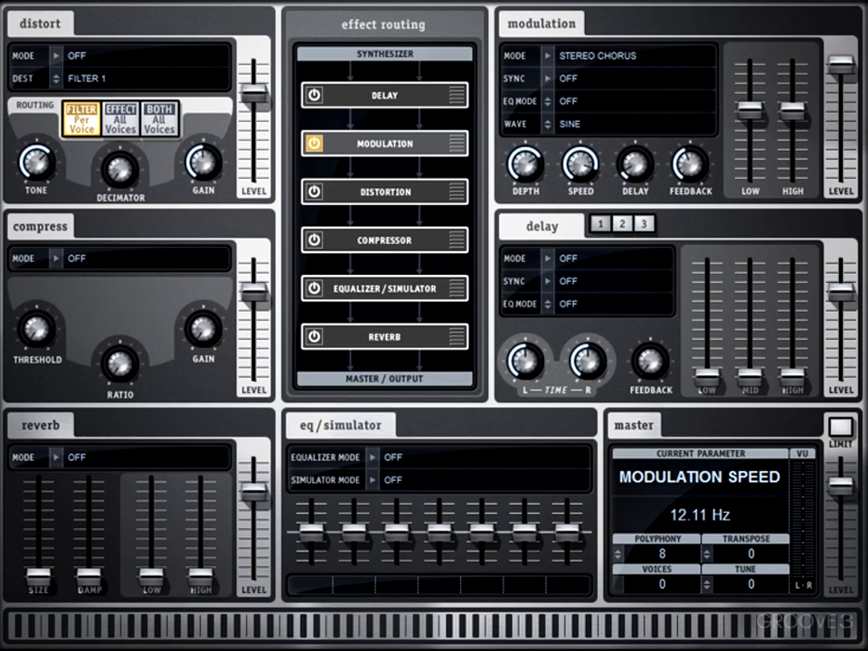
left_click(545, 77)
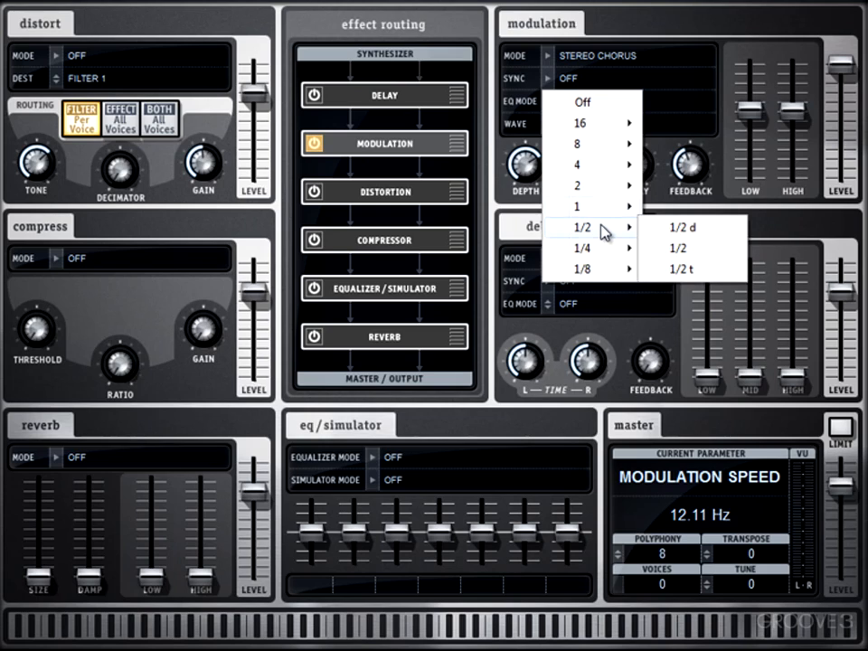
mouse_move(595, 215)
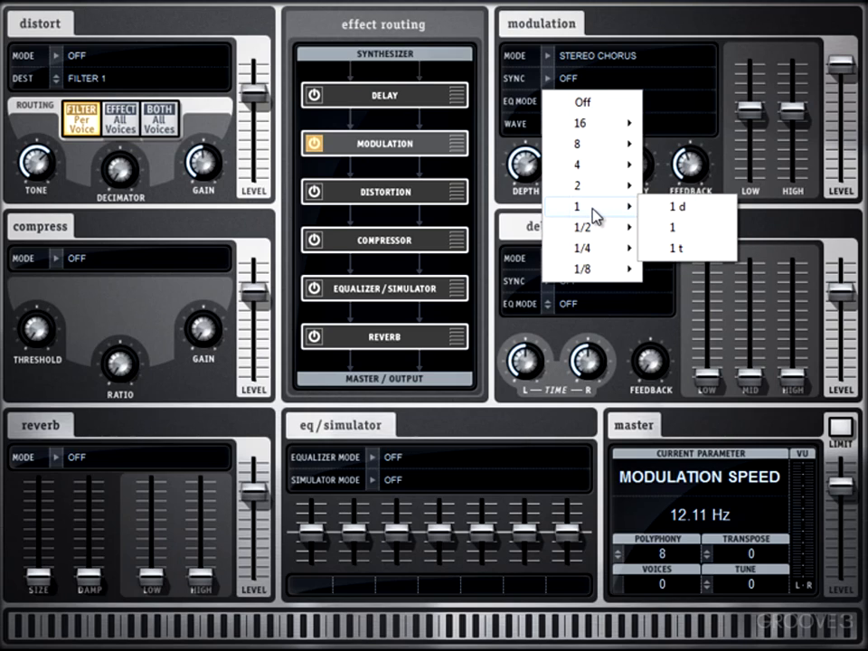
mouse_move(596, 235)
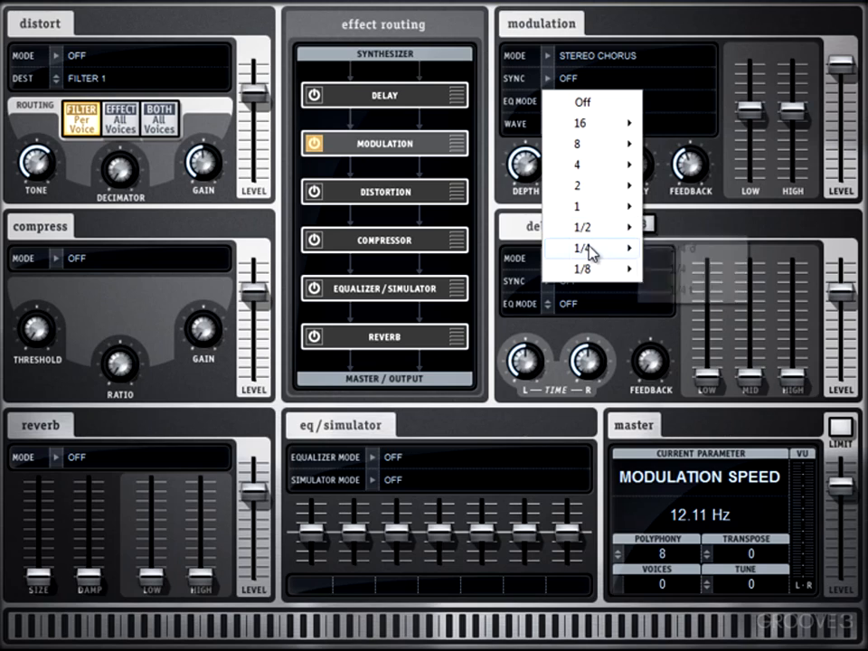
mouse_move(593, 257)
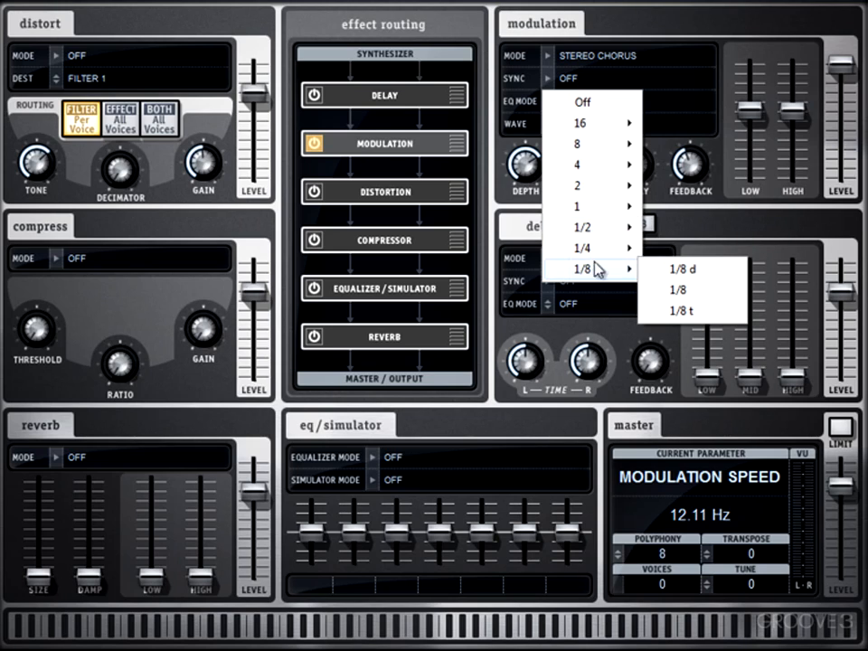
mouse_move(584, 191)
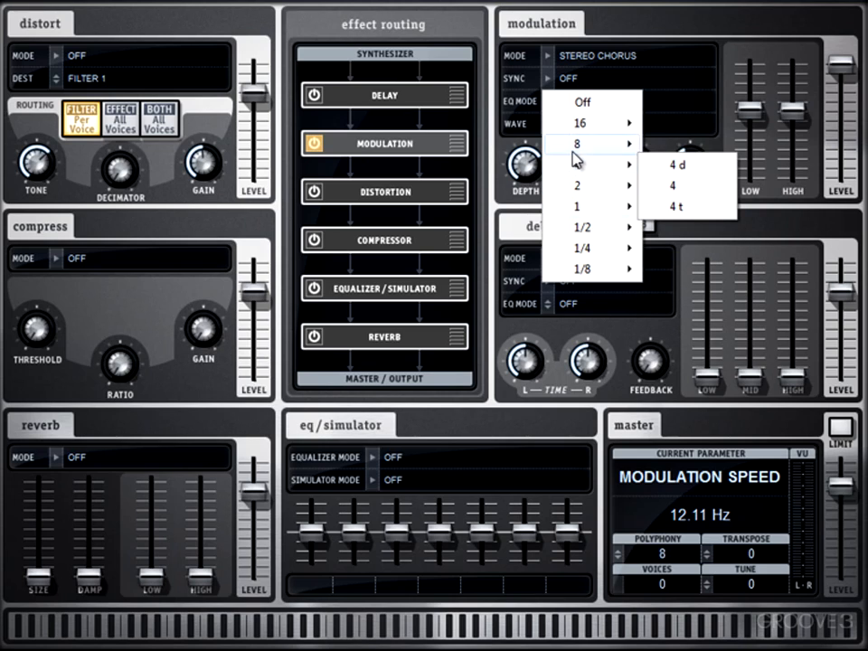
left_click(583, 104)
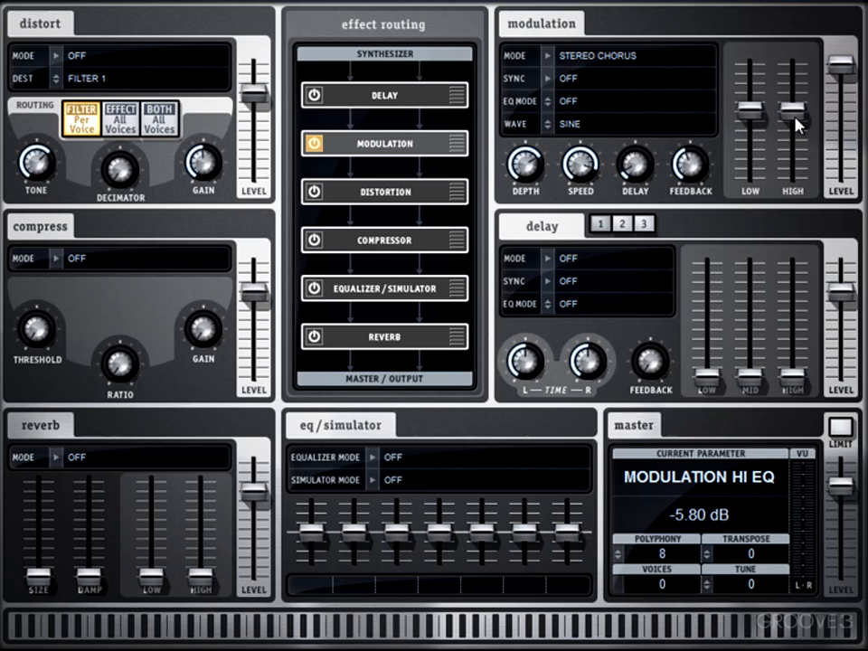
Cycle the modulation EQ mode through options such as LO- and HI+, ending back at Off.
left_click(582, 110)
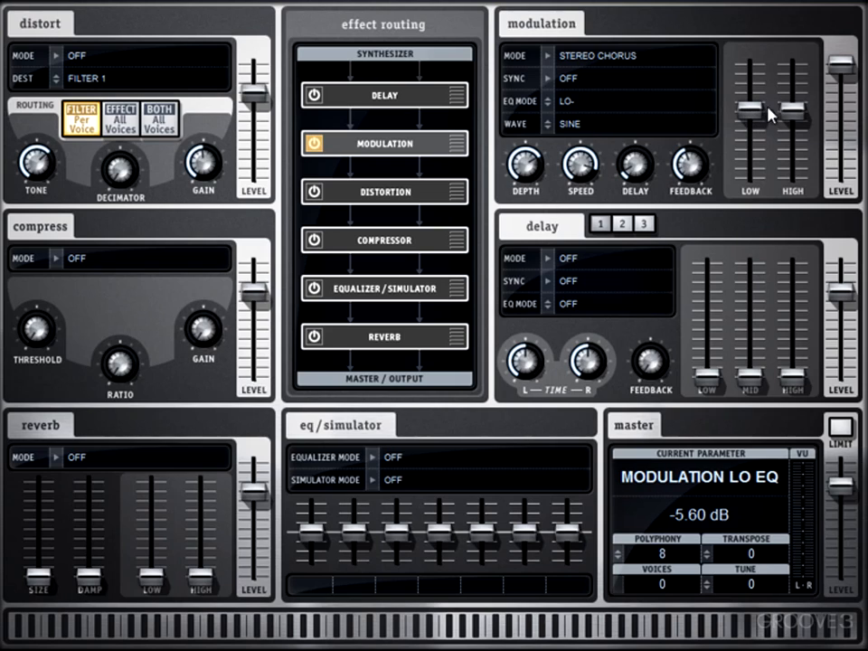
left_click(581, 102)
left_click(596, 107)
left_click(601, 108)
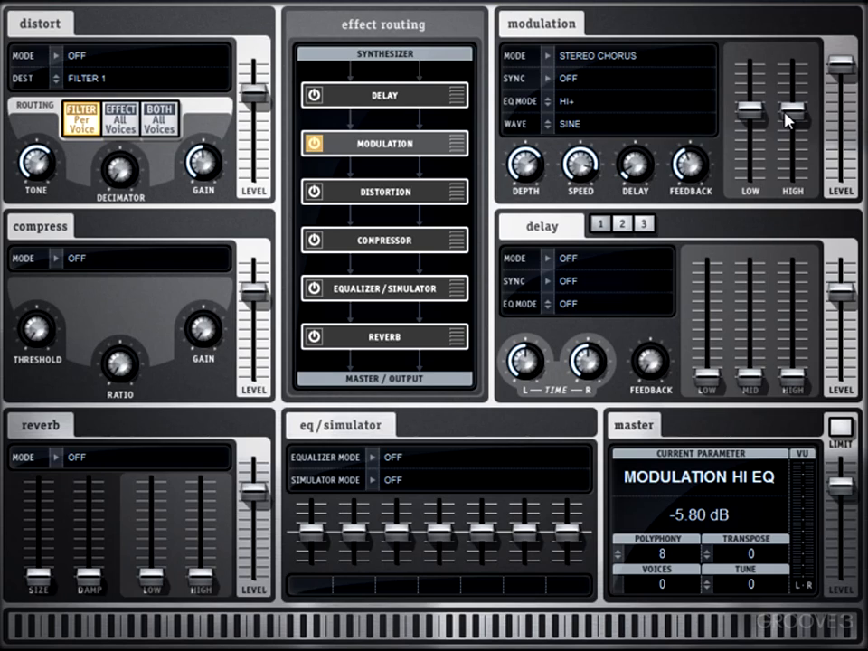
left_click(570, 102)
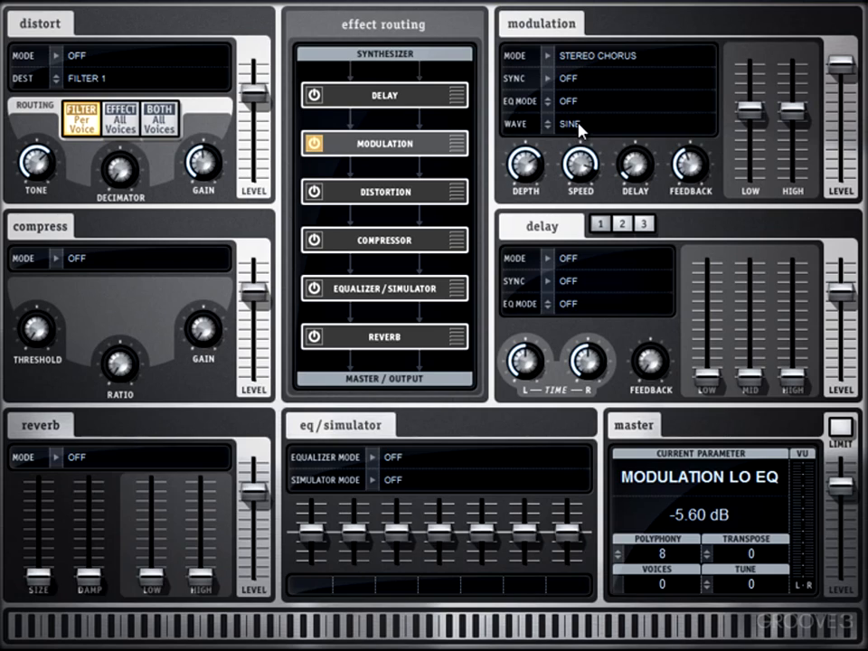
Change the modulation wave to Triangle and reselect Stereo Chorus as the mode.
left_click(606, 129)
left_click(548, 58)
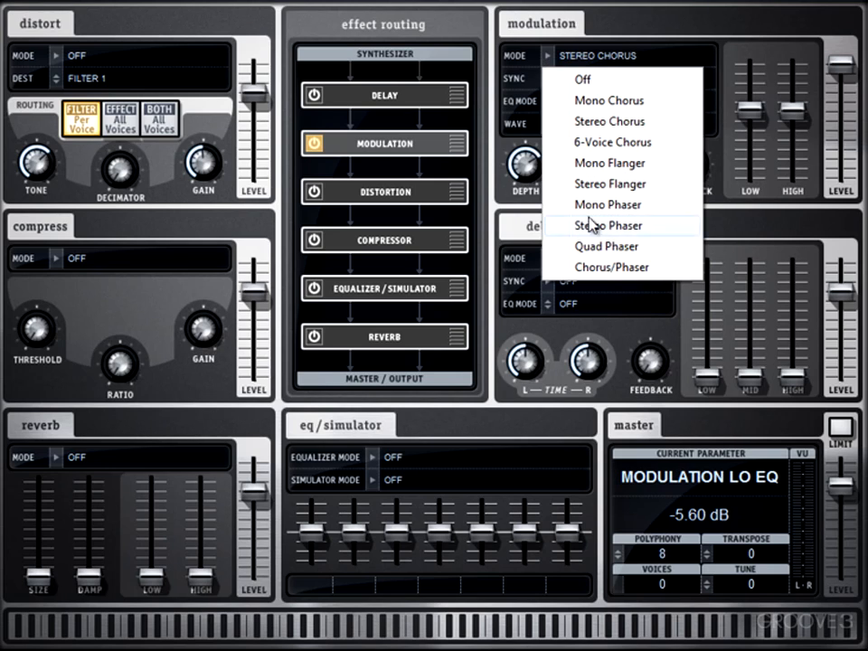
left_click(634, 126)
Go over the modulation section's knobs and faders, and lower its delay to 0.00 ms.
mouse_move(523, 175)
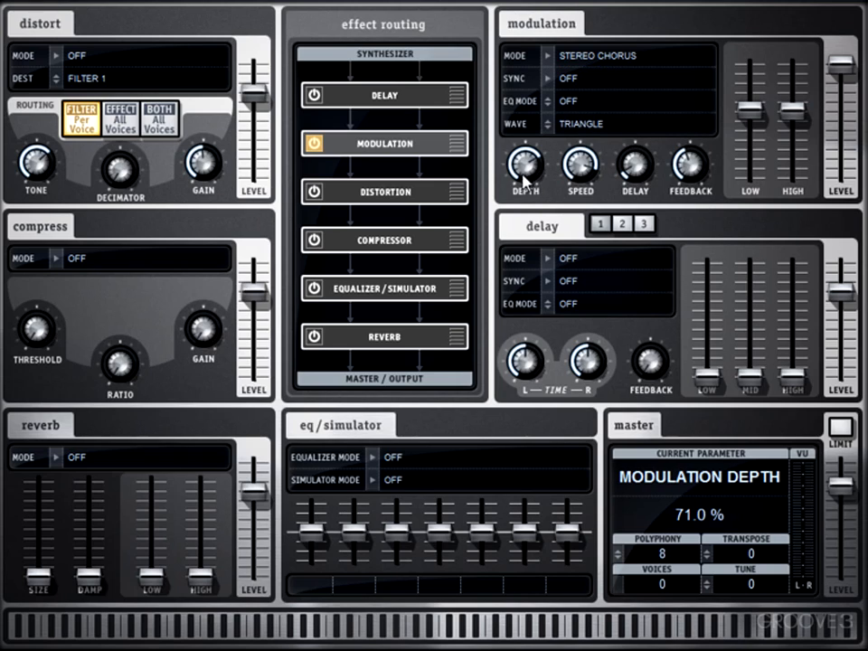
mouse_move(575, 172)
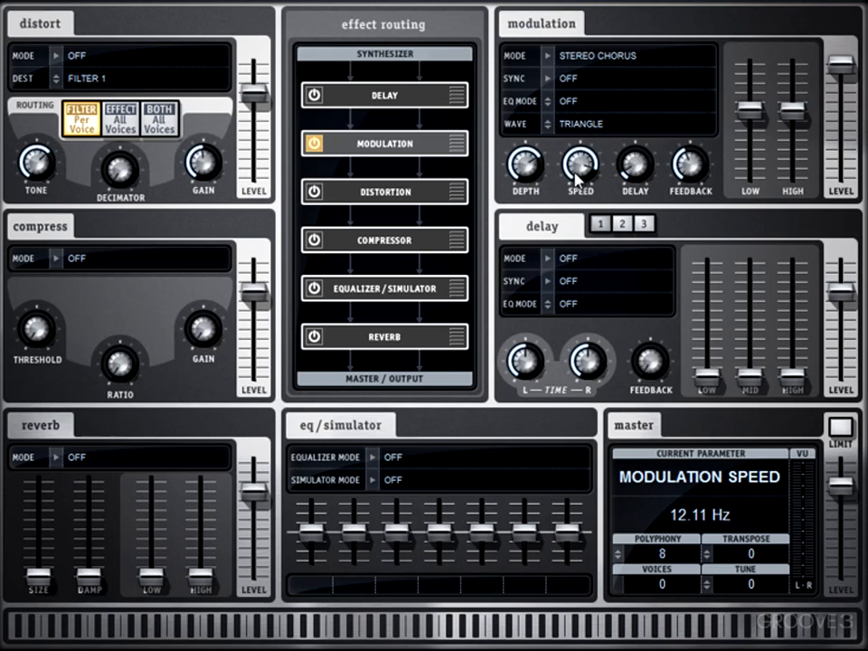
mouse_move(630, 176)
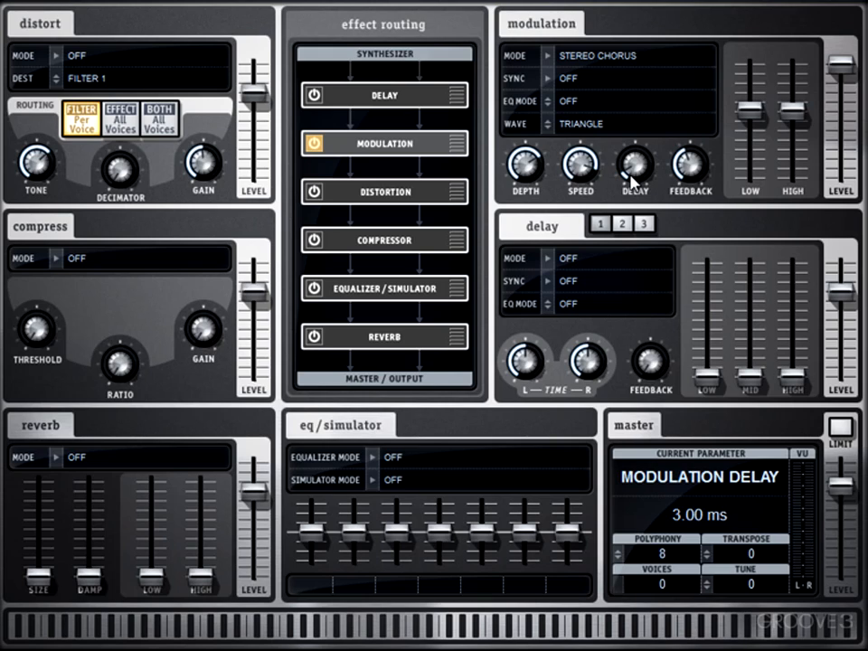
mouse_move(632, 181)
left_mouse_down()
mouse_move(633, 212)
mouse_move(613, 32)
mouse_move(627, 201)
left_mouse_up()
mouse_move(677, 154)
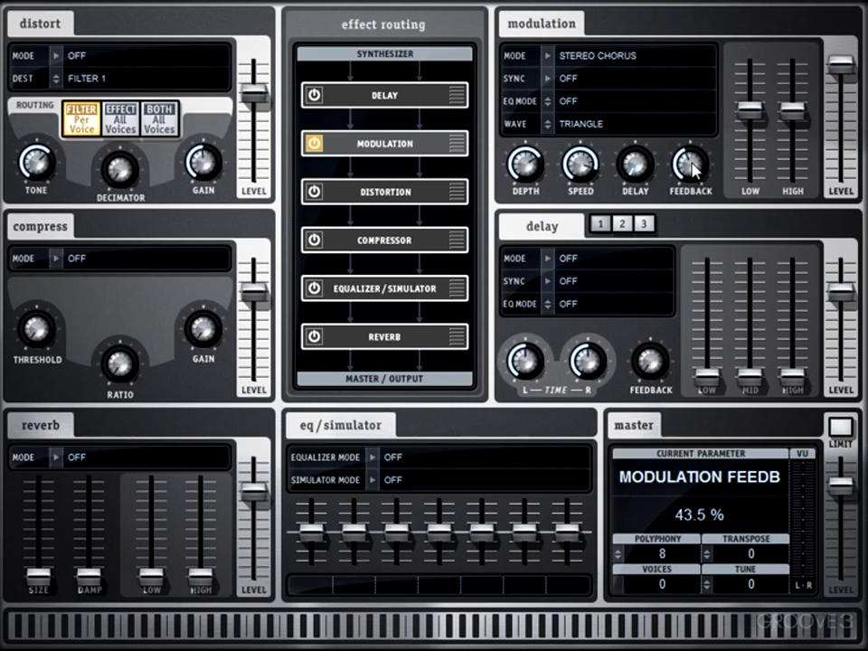
mouse_move(845, 69)
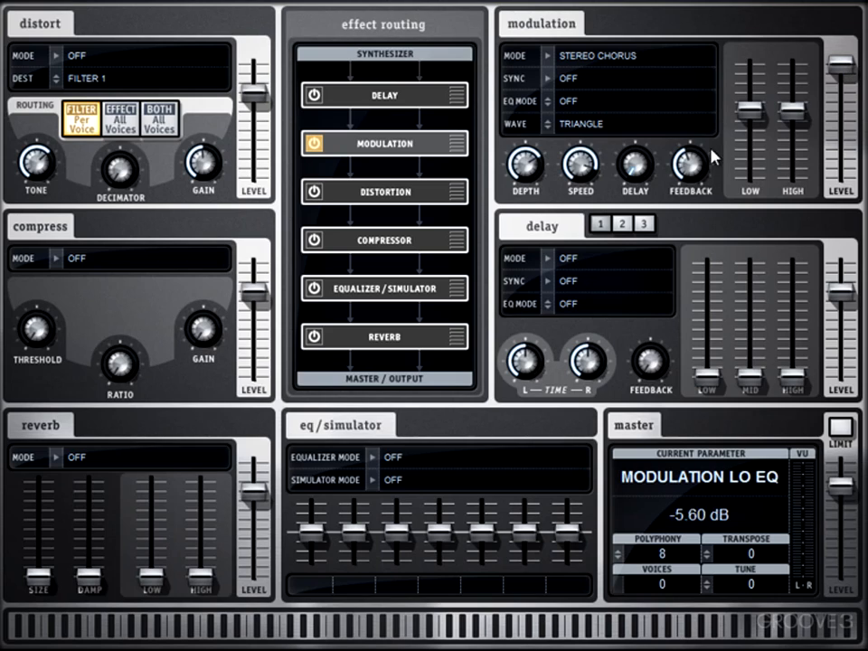
mouse_move(615, 187)
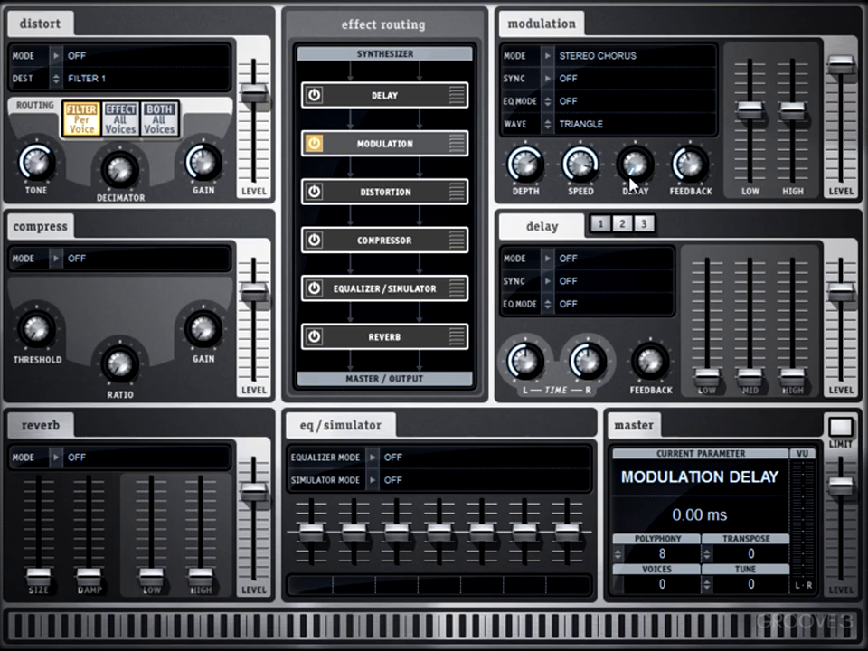
Set the modulation delay to 4.65 ms and the modulation depth to about 29%.
left_click_drag(627, 175, 612, 144)
left_click(519, 164)
left_click_drag(519, 164, 521, 194)
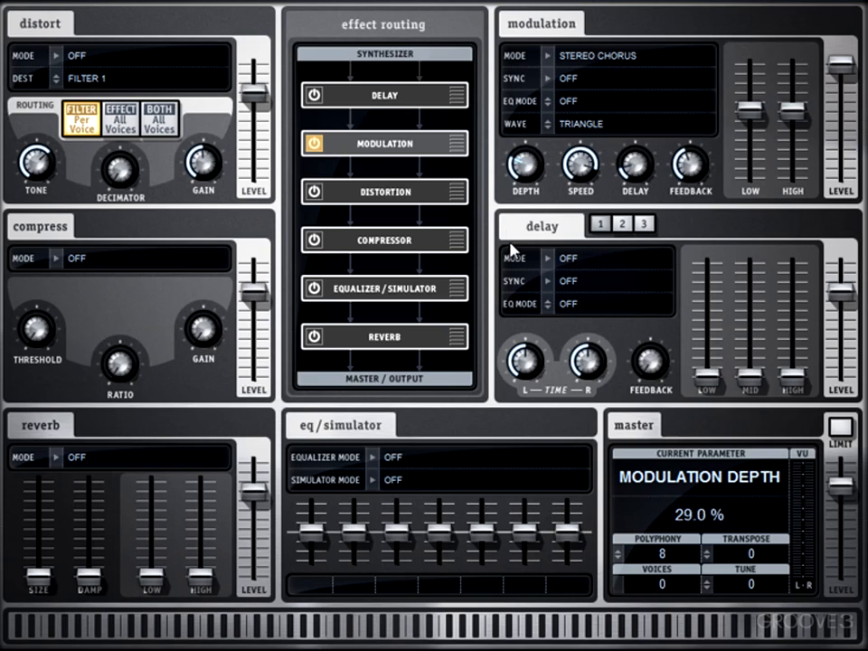
Slow the modulation speed to 0.32 Hz and raise the modulation depth to 76.5%.
left_click_drag(581, 164, 568, 274)
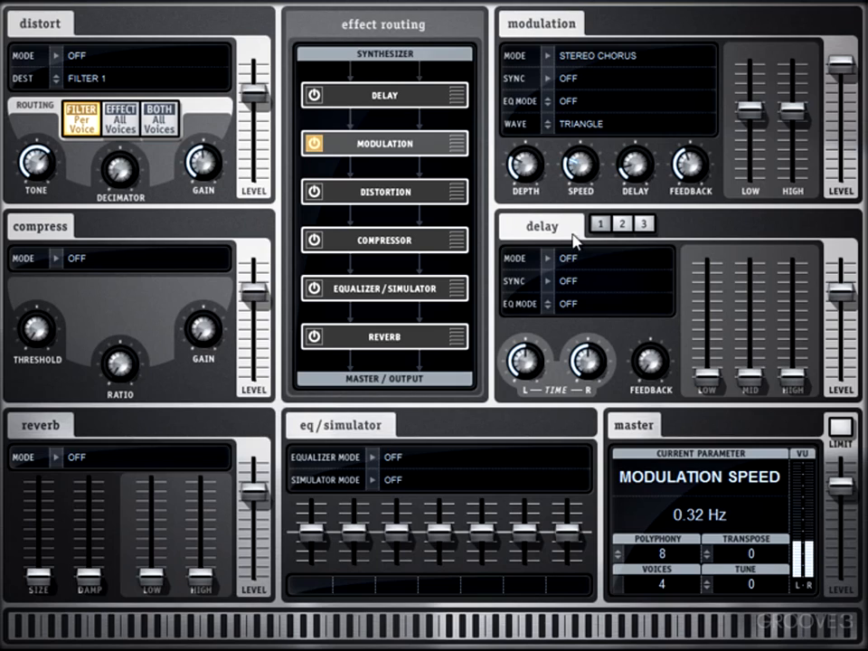
left_click(532, 170)
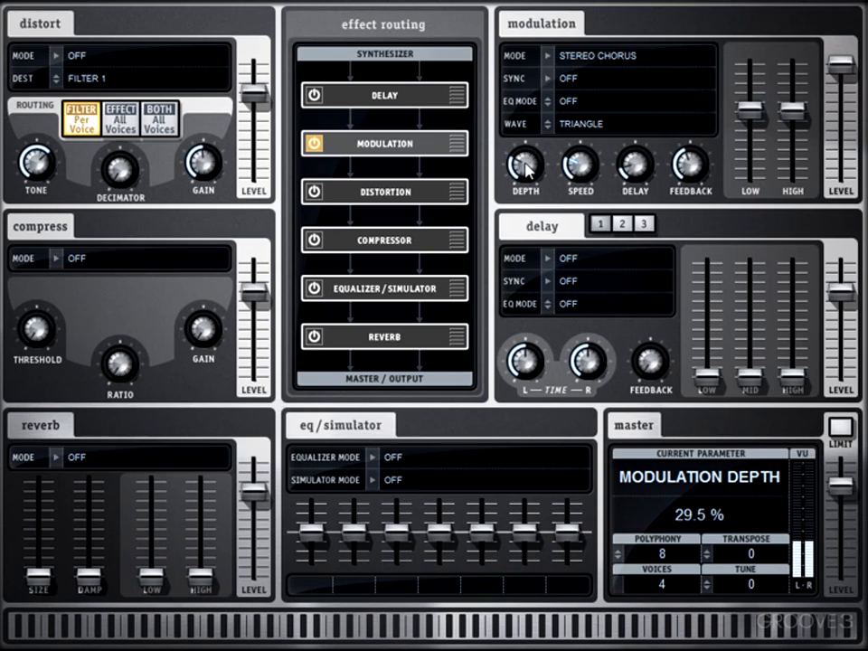
left_click_drag(531, 170, 507, 81)
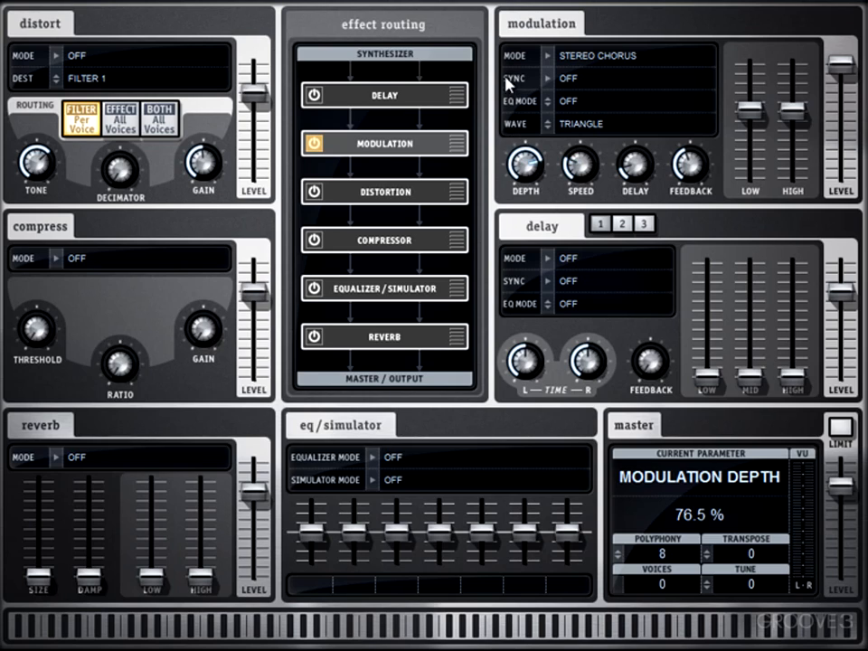
Raise the modulation speed to 4.30 Hz and reduce the modulation depth to 20%.
left_click(571, 168)
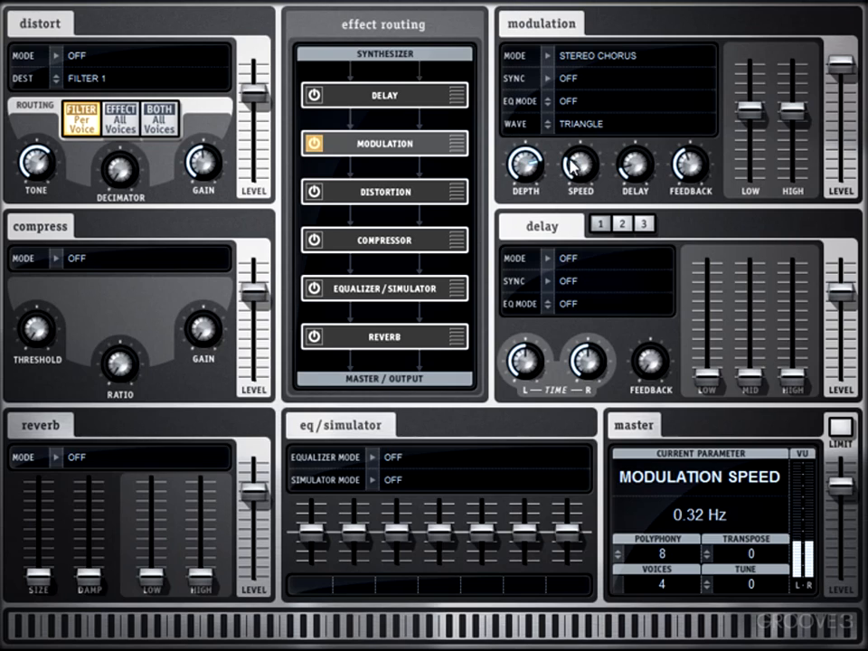
left_click_drag(571, 167, 524, 265)
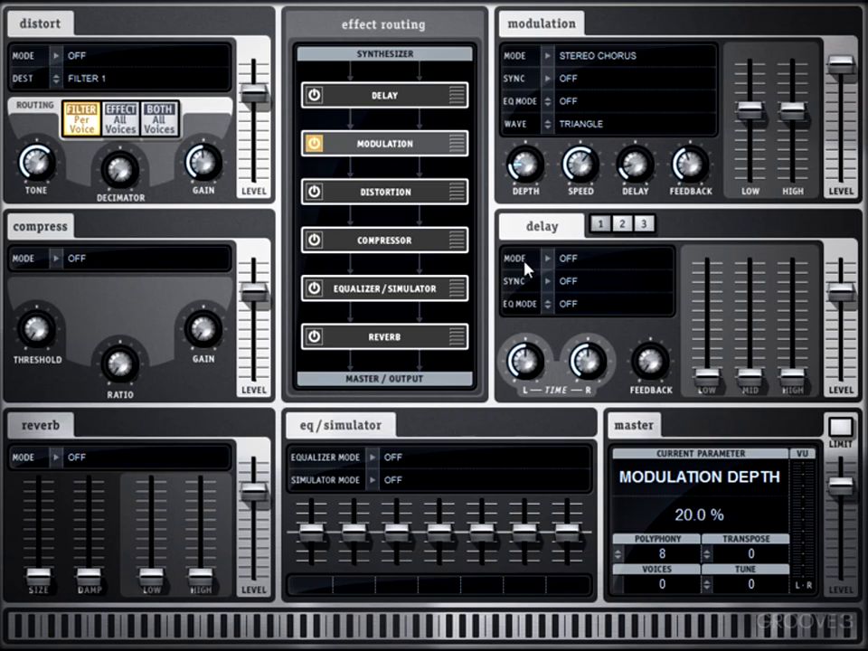
Set the modulation delay to 3.00 ms and turn the modulation feedback down to its minimum.
left_click(630, 168)
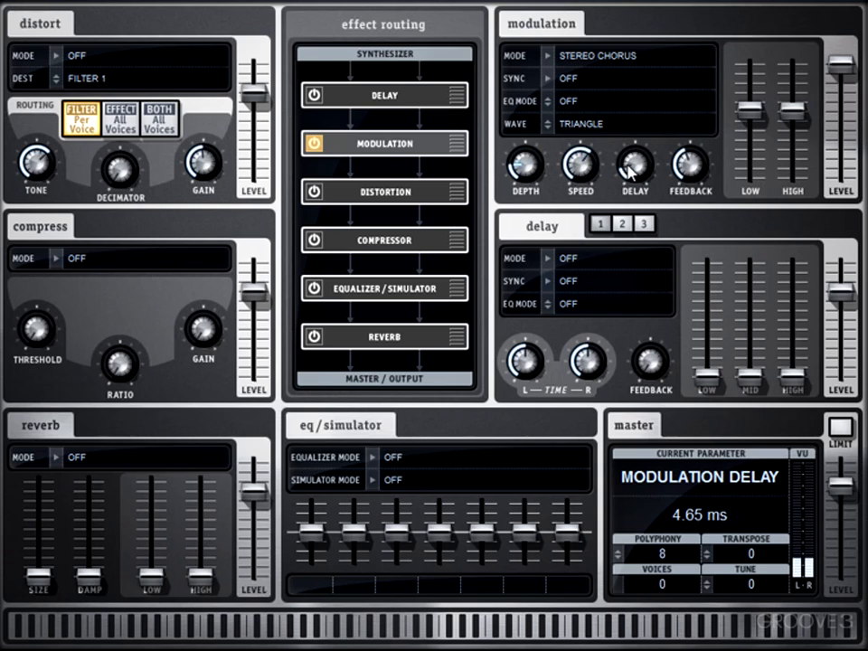
left_click_drag(630, 172, 630, 187)
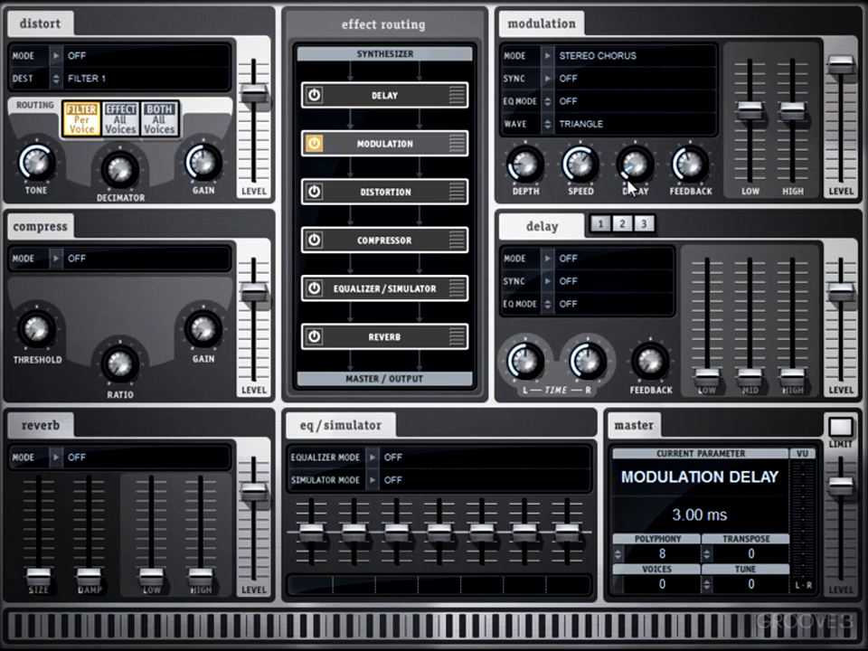
left_click(693, 166)
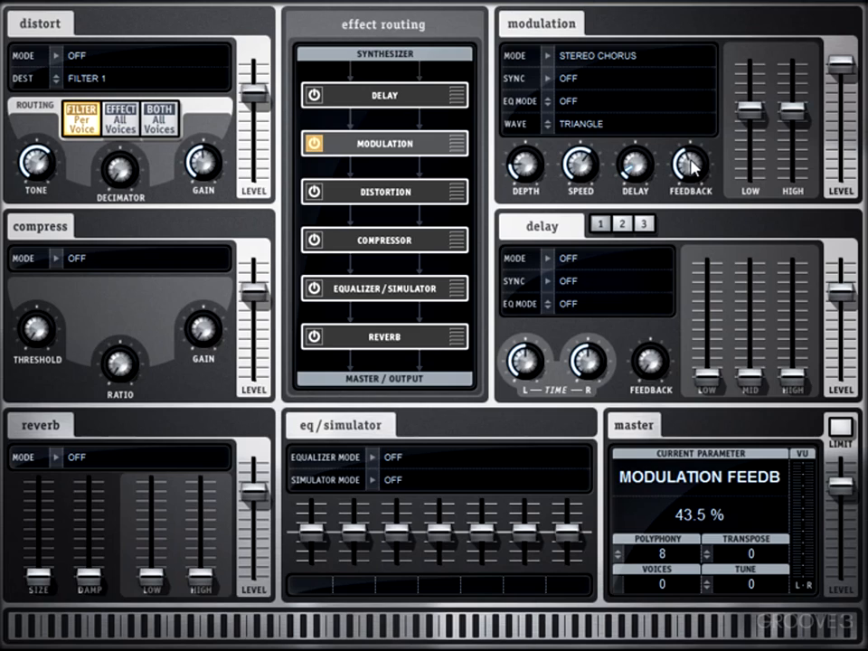
left_click_drag(692, 166, 693, 240)
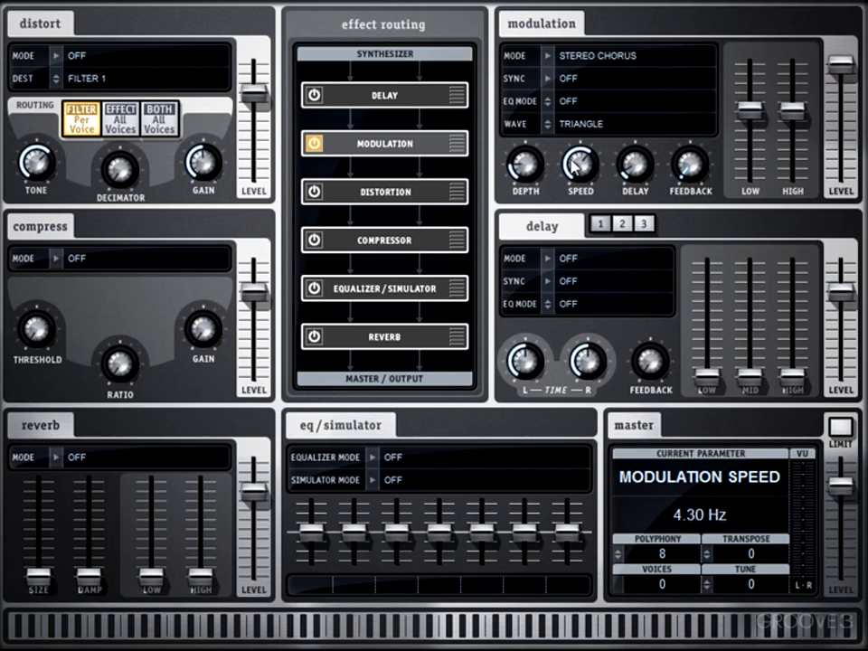
Set the modulation speed to 0.81 Hz and change the modulation wave to Sine.
left_click_drag(572, 165, 572, 233)
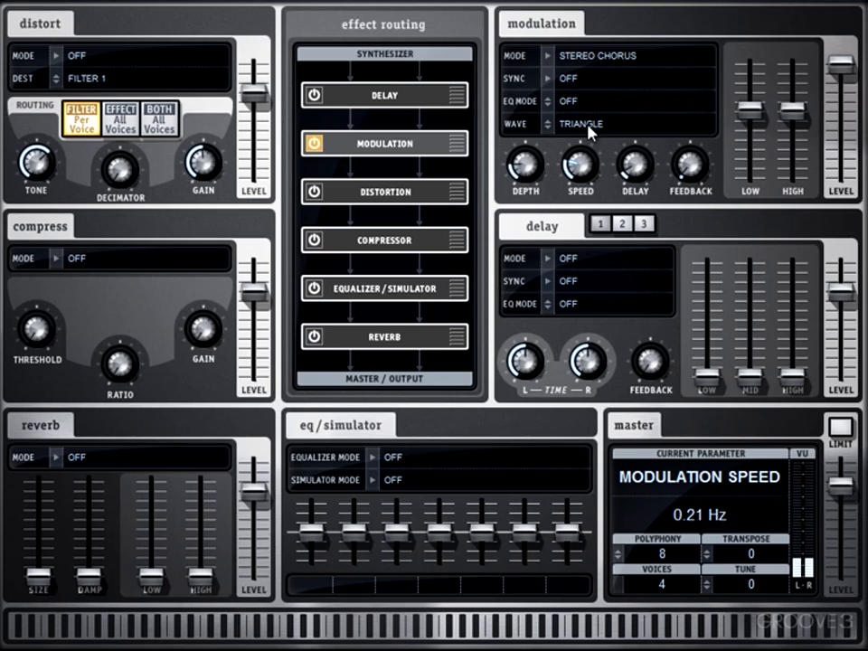
scroll(572, 143, "up", 6)
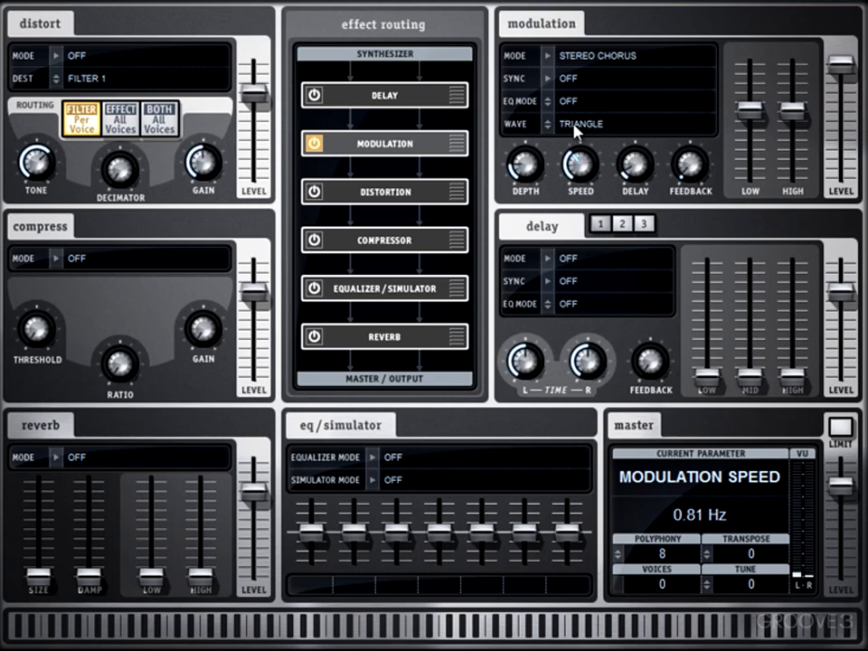
left_click(573, 124)
Try the modulation EQ with its Low and High faders, leaving Low at -5.80 dB, High slightly lowered and EQ mode Off.
left_click(568, 103)
left_click(744, 110)
left_click_drag(746, 110, 748, 179)
left_click_drag(791, 110, 791, 64)
left_click_drag(748, 179, 795, 136)
left_click_drag(748, 65, 748, 112)
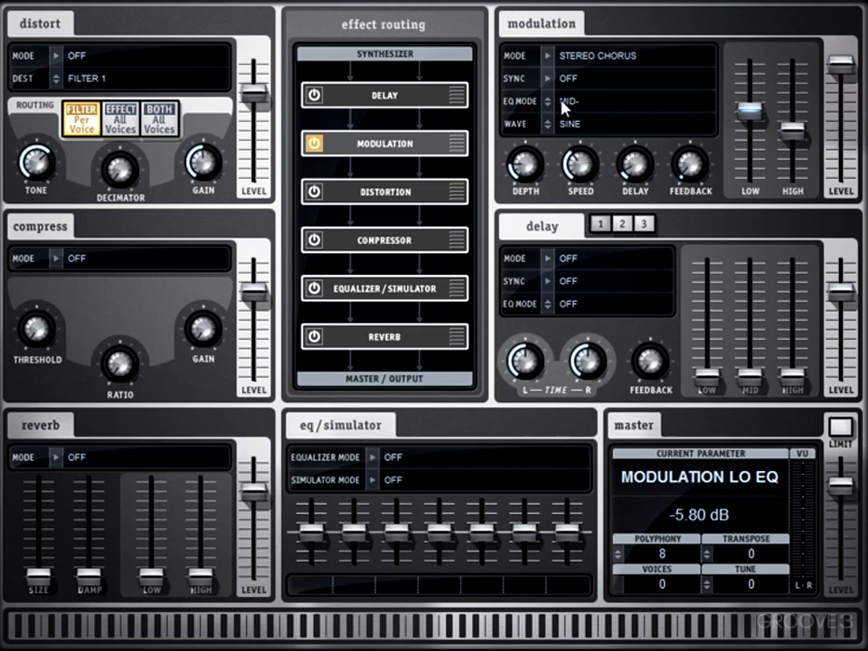
Switch the modulation mode to 6-Voice Chorus and raise the modulation speed to 1.57 Hz.
left_click(563, 171)
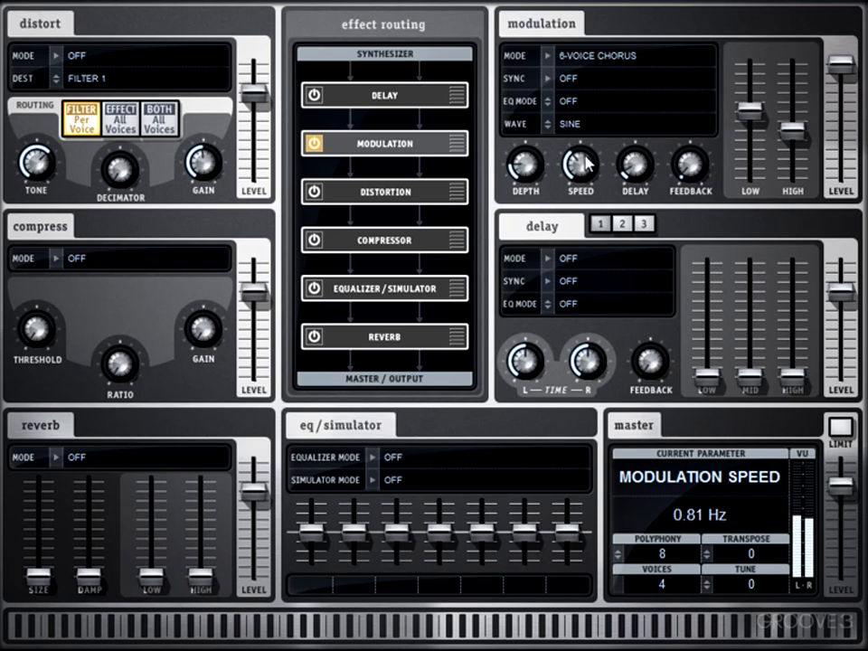
left_click_drag(578, 160, 579, 146)
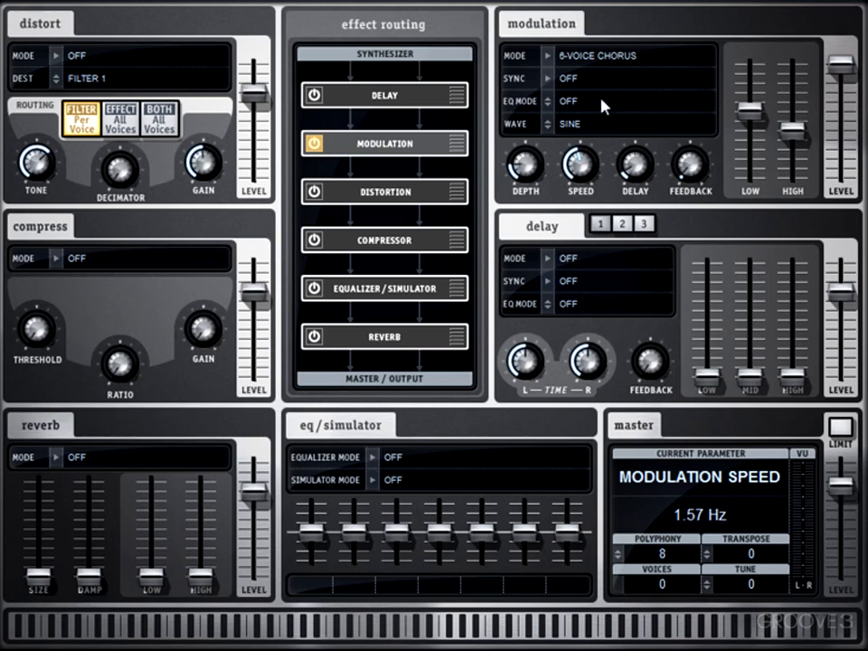
Change the modulation mode to Stereo Flanger.
left_click(551, 55)
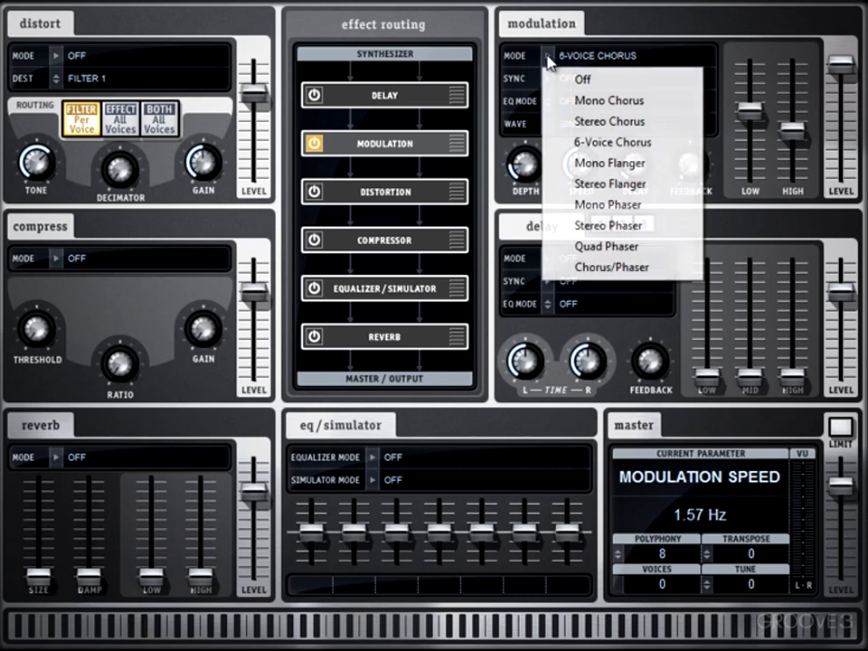
left_click(596, 185)
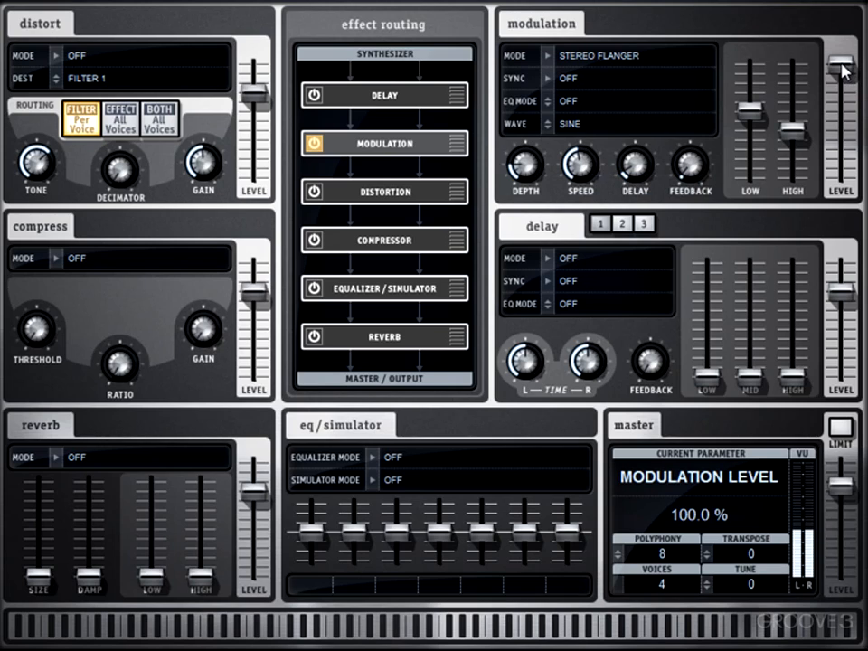
Raise the flanger's feedback, depth and delay, and lower the modulation level to 95.0 %.
left_click_drag(685, 170, 675, 112)
left_click_drag(542, 165, 513, 118)
left_click_drag(628, 174, 636, 65)
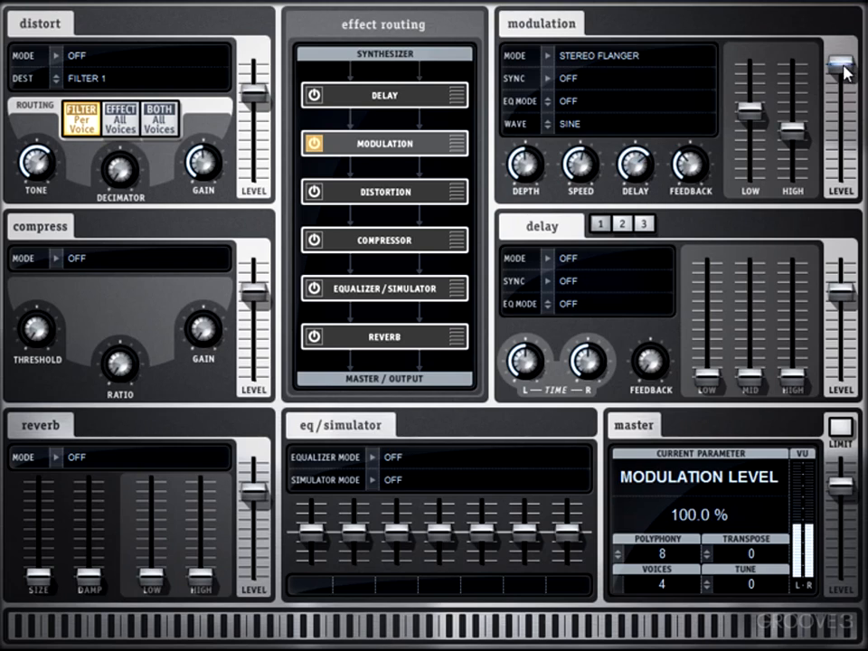
mouse_move(840, 65)
left_mouse_down()
mouse_move(847, 215)
mouse_move(843, 65)
left_mouse_up()
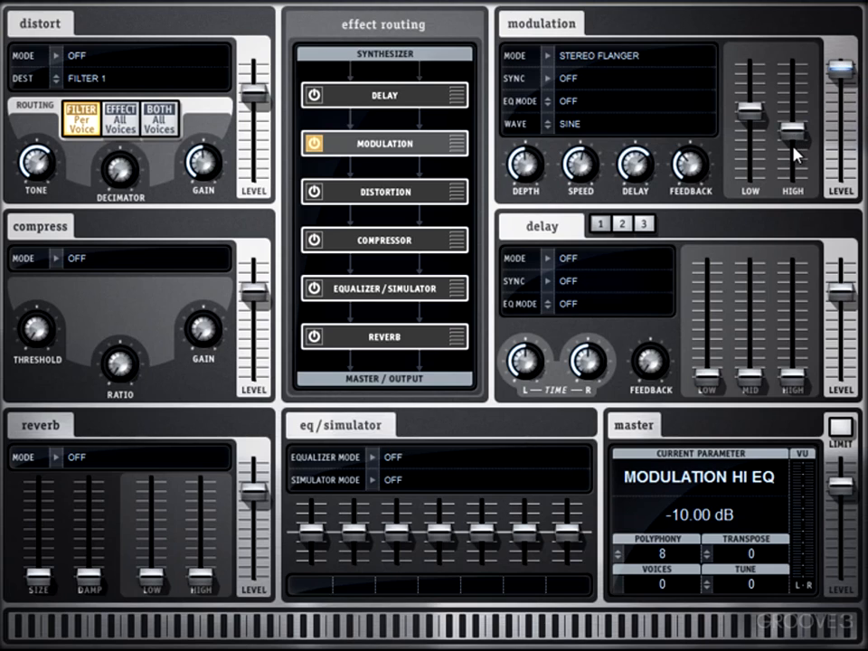
Switch the modulation mode to Stereo Phaser and raise the modulation delay to about 25.65 ms.
left_click(544, 56)
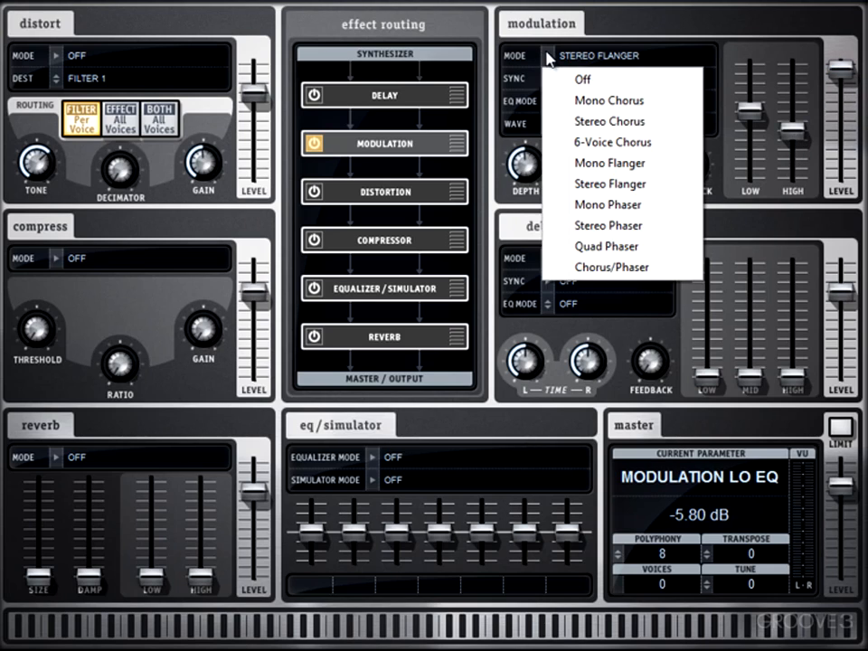
left_click(625, 227)
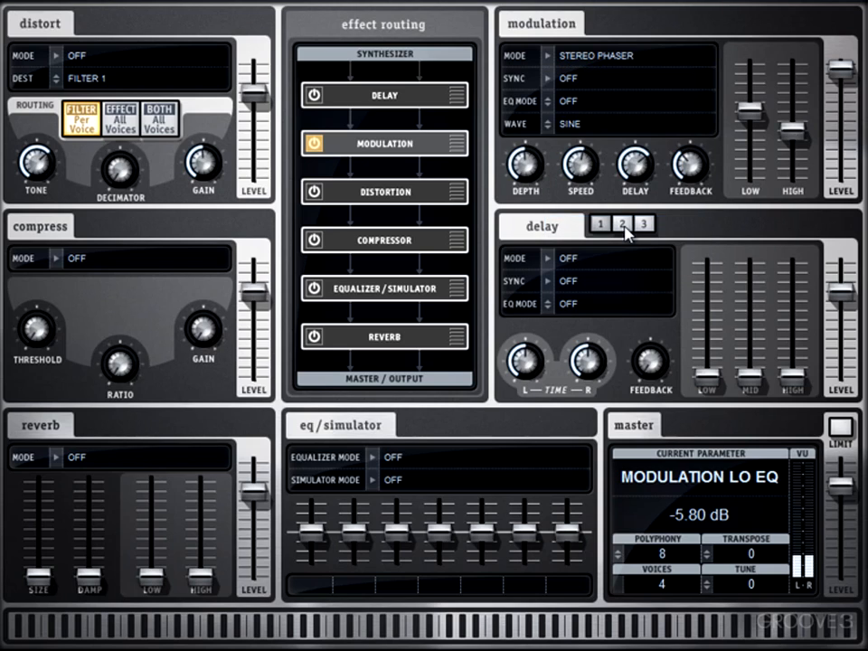
left_click_drag(641, 175, 645, 129)
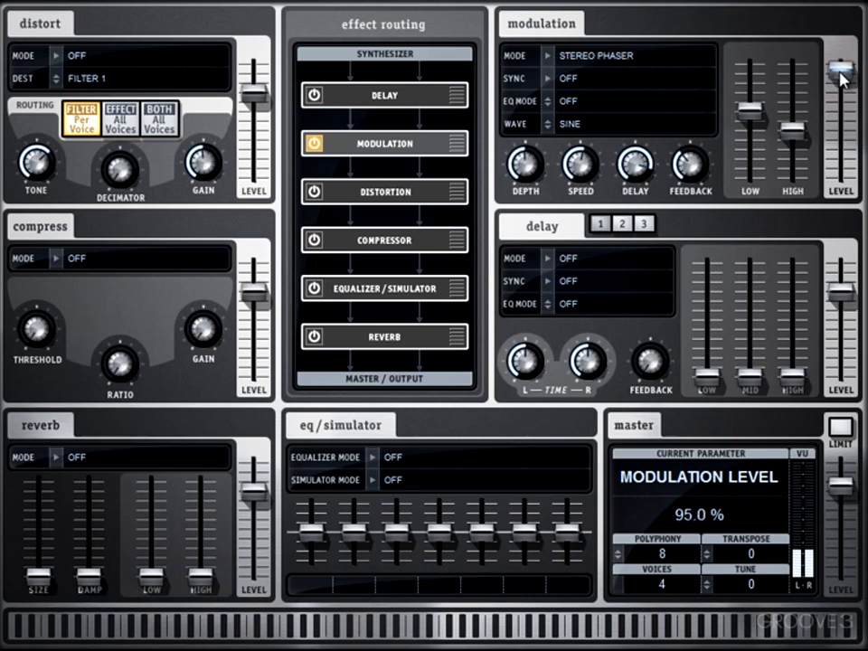
Raise the modulation level slightly and set the phaser's modulation speed to 0.91 Hz.
mouse_move(838, 68)
left_mouse_down()
mouse_move(848, 186)
mouse_move(841, 60)
left_mouse_up()
mouse_move(753, 113)
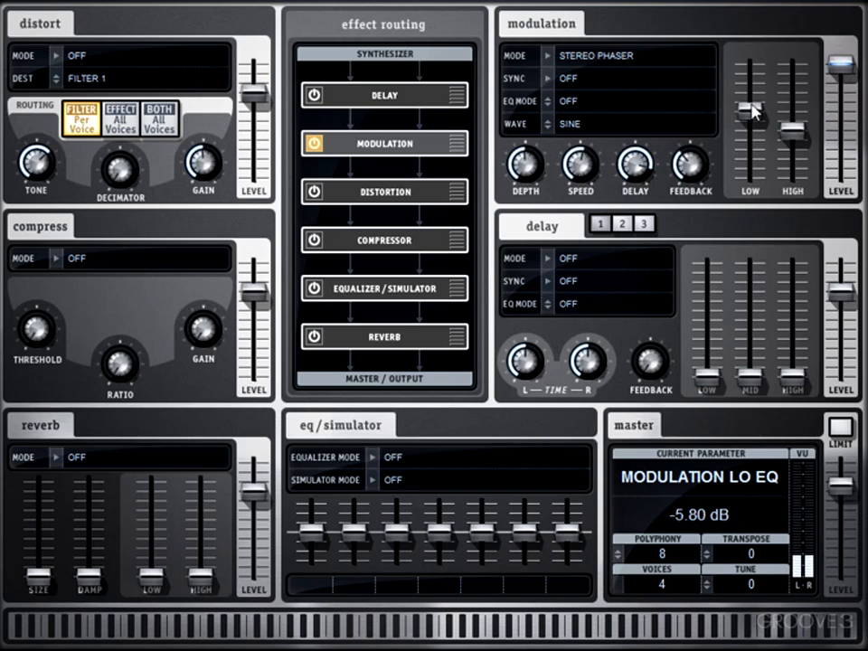
left_click_drag(581, 161, 579, 129)
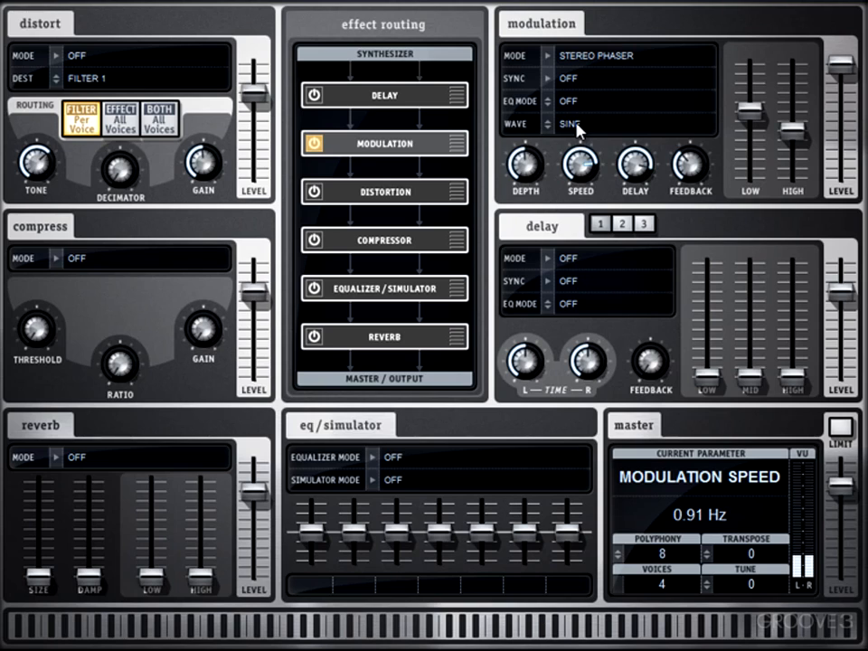
Change the modulation mode to Quad Phaser and its wave to Triangle.
left_click(564, 57)
left_click(596, 246)
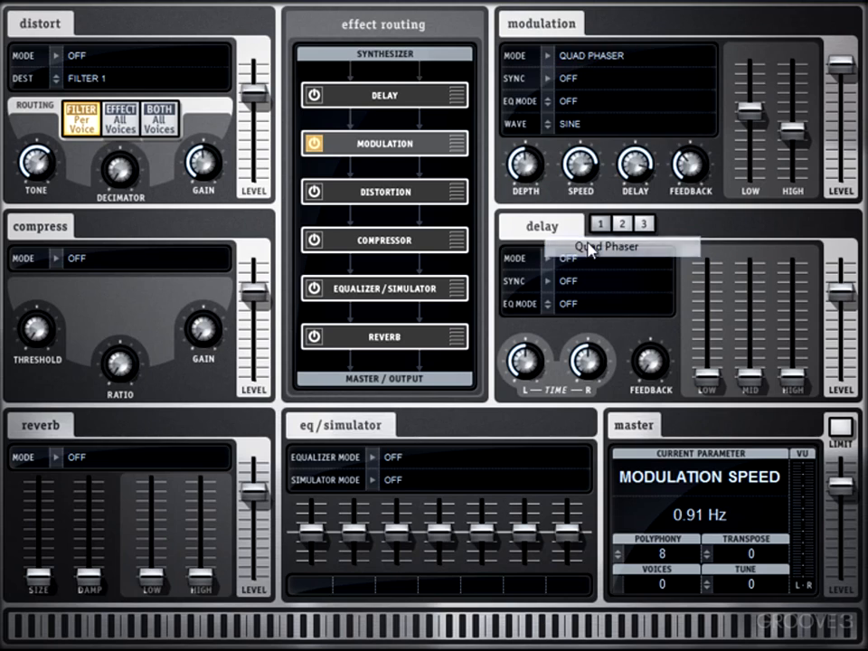
left_click(565, 122)
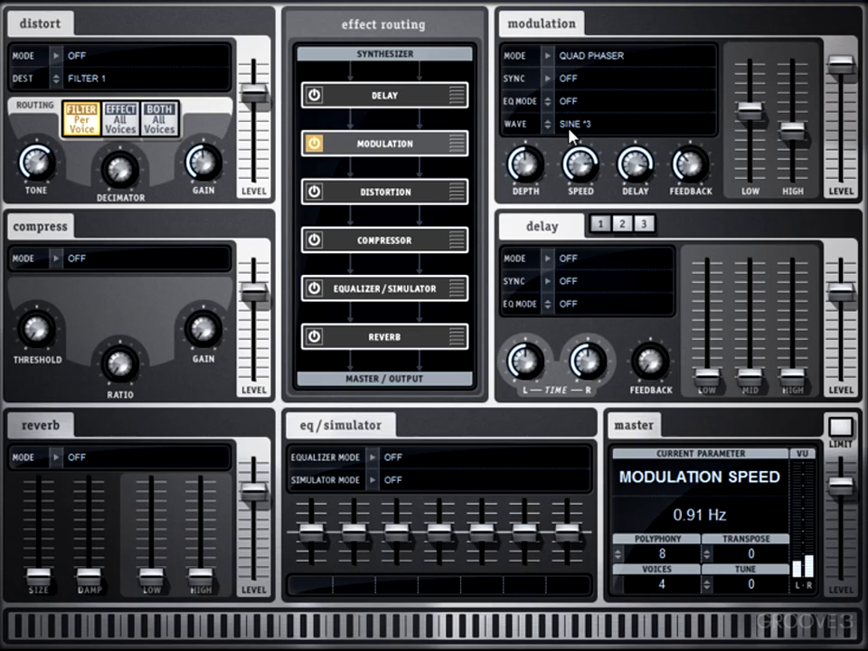
left_click(571, 132)
Lower the Quad Phaser's modulation speed slightly and raise its feedback to 75.5 %.
left_click_drag(577, 164, 573, 180)
left_click(651, 168)
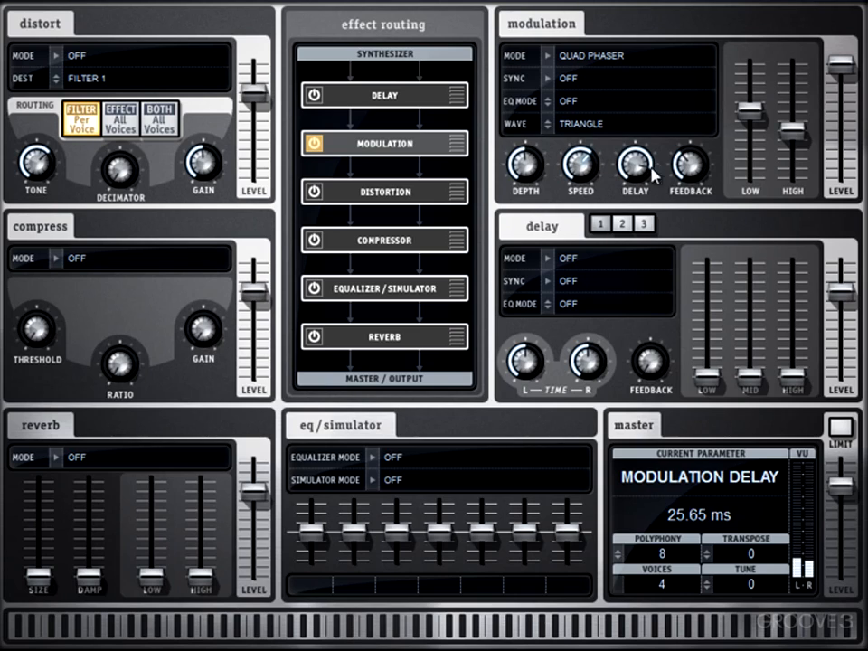
left_click_drag(688, 166, 687, 102)
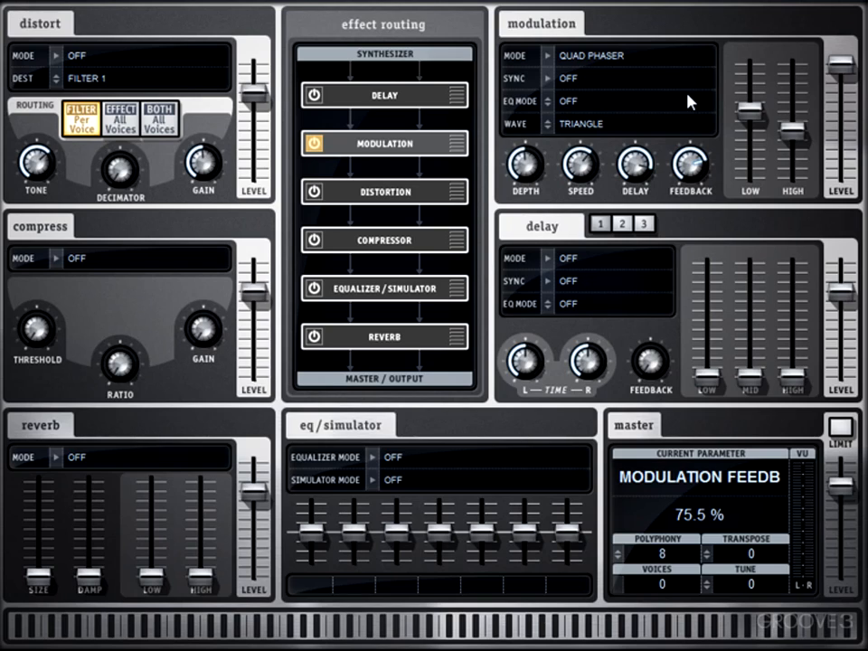
Return to the synthesizer page and examine the modulation effect's available destinations for the first mod matrix slot.
left_click(287, 2)
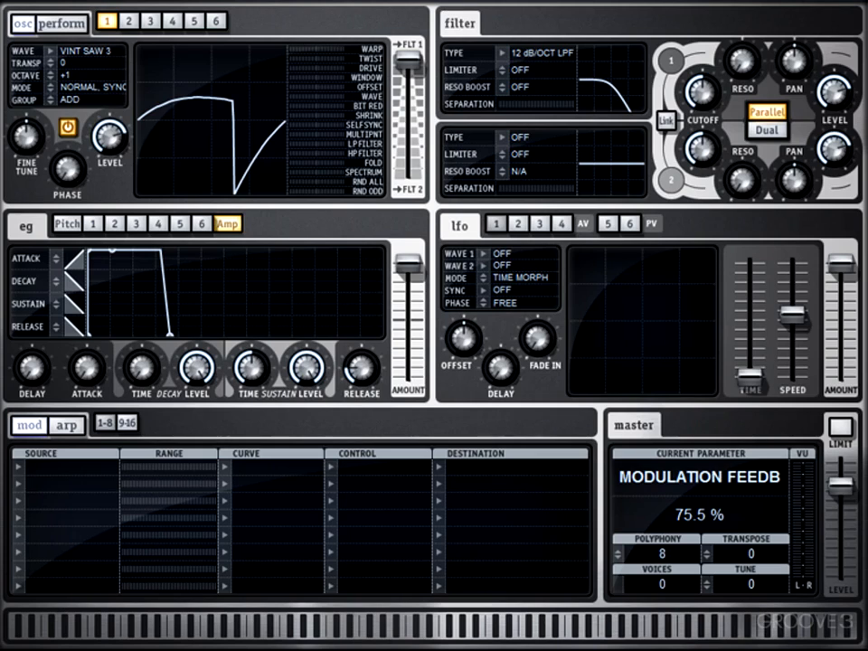
left_click(437, 467)
mouse_move(511, 381)
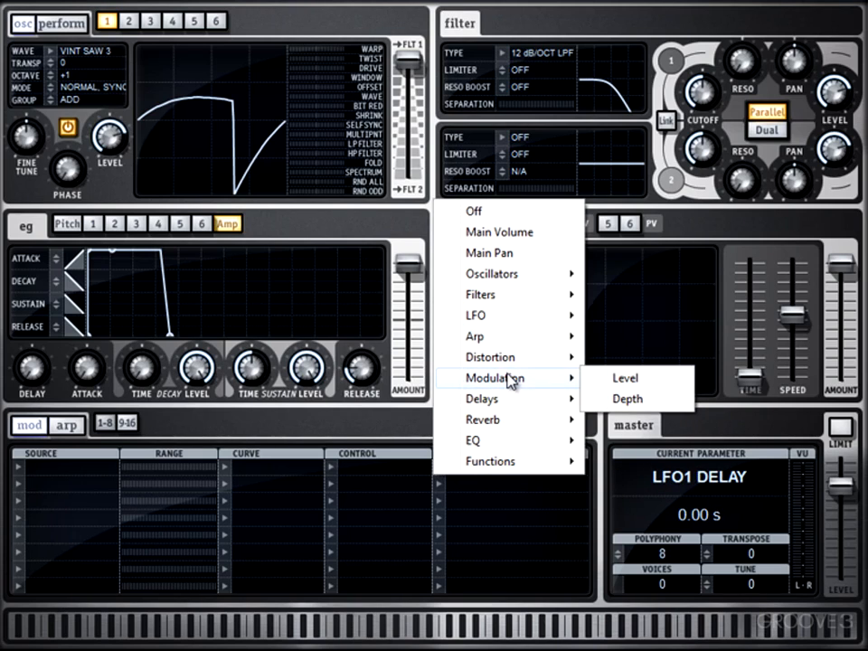